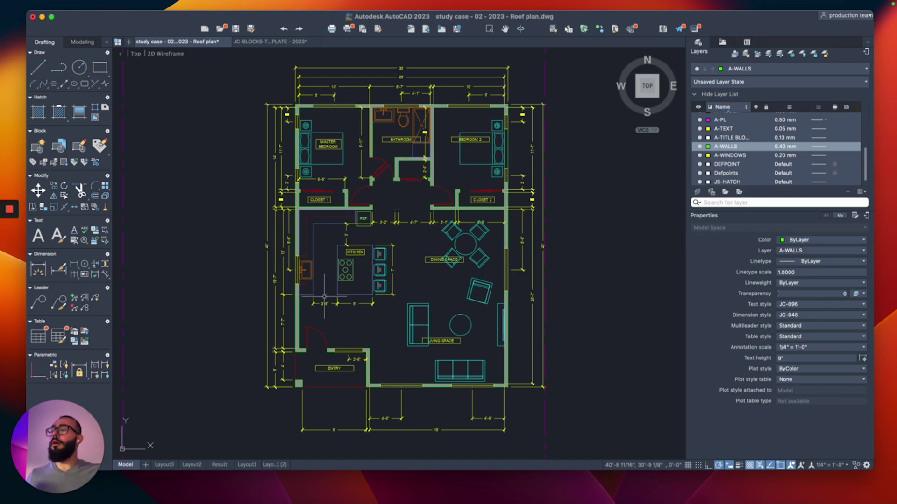
# Step: Compare Layout3 with the model space drawing, then select Layout3's large viewport
pyautogui.click(164, 464)
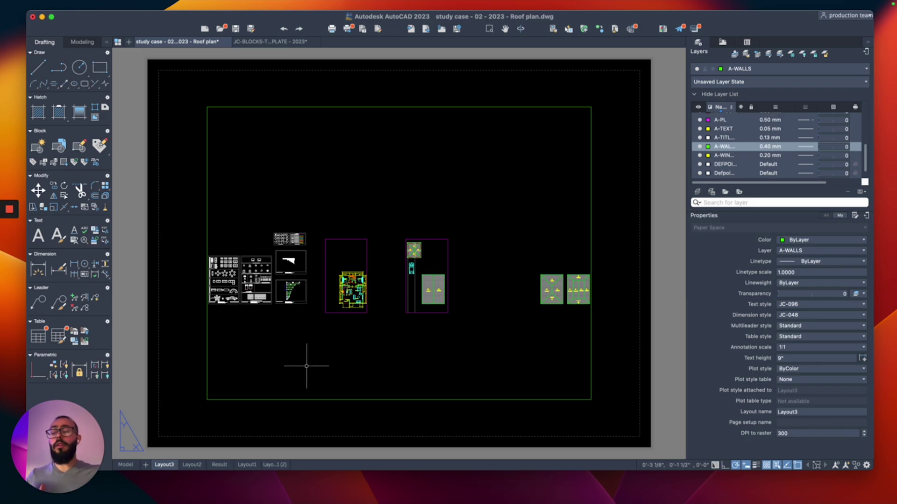
pyautogui.click(125, 465)
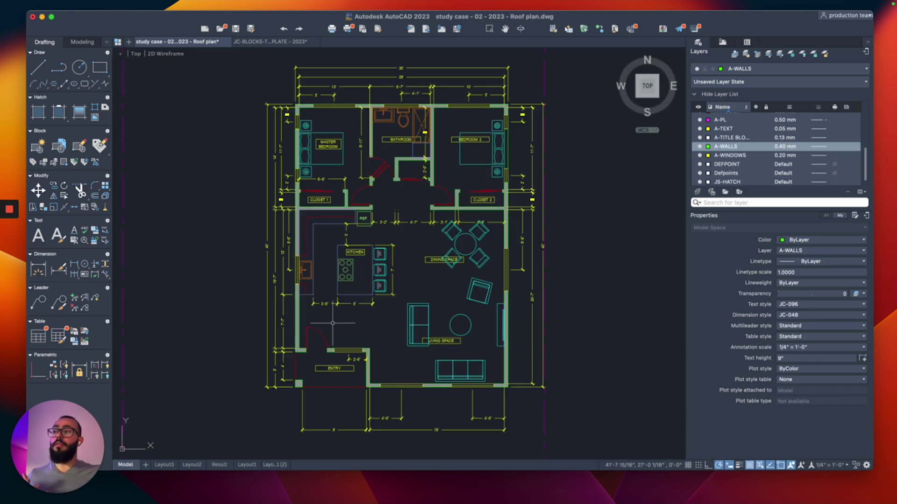
pyautogui.scroll(-5, 332, 329)
pyautogui.scroll(-3, 339, 312)
pyautogui.scroll(10, 339, 312)
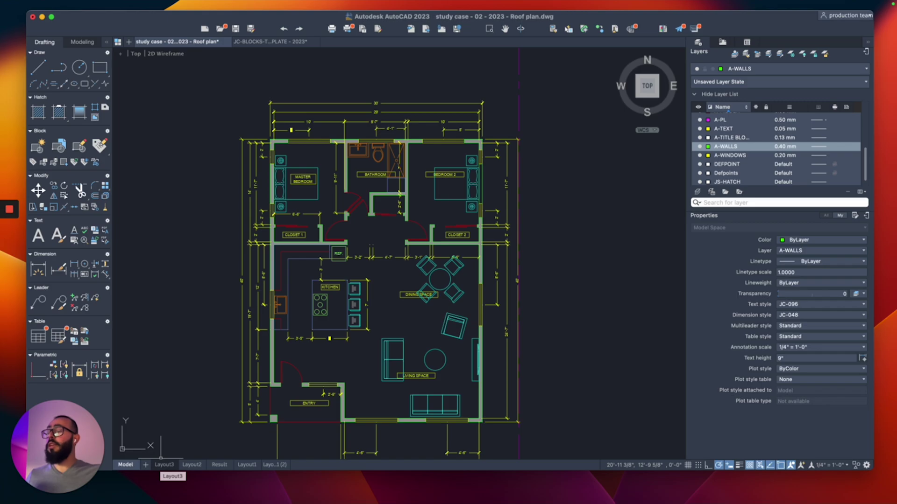
pyautogui.click(164, 465)
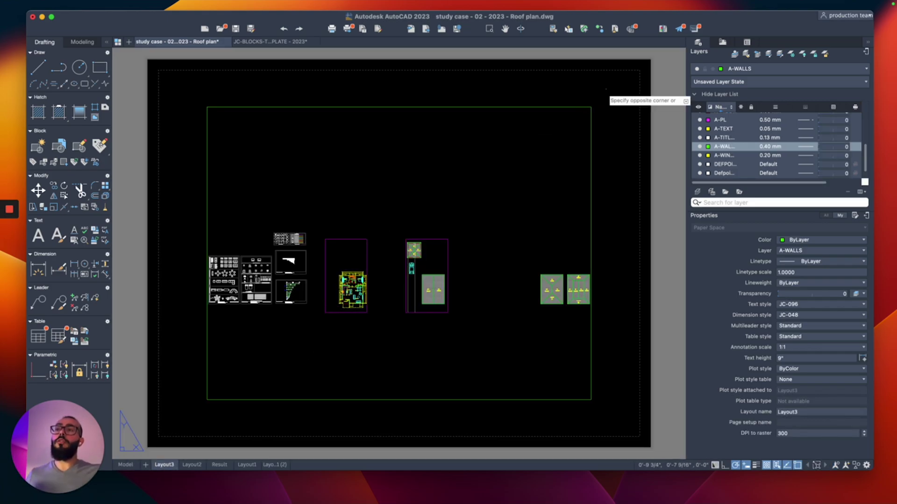
pyautogui.click(589, 107)
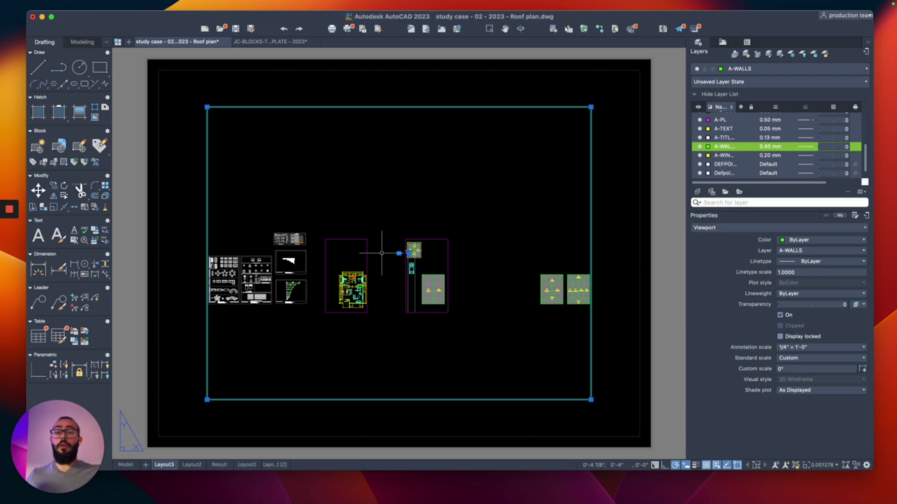
# Step: Zoom in on the floor plan inside the Layout3 viewport and set its scale to 1/8" = 1'-0"
pyautogui.doubleClick(409, 245)
pyautogui.scroll(5, 354, 281)
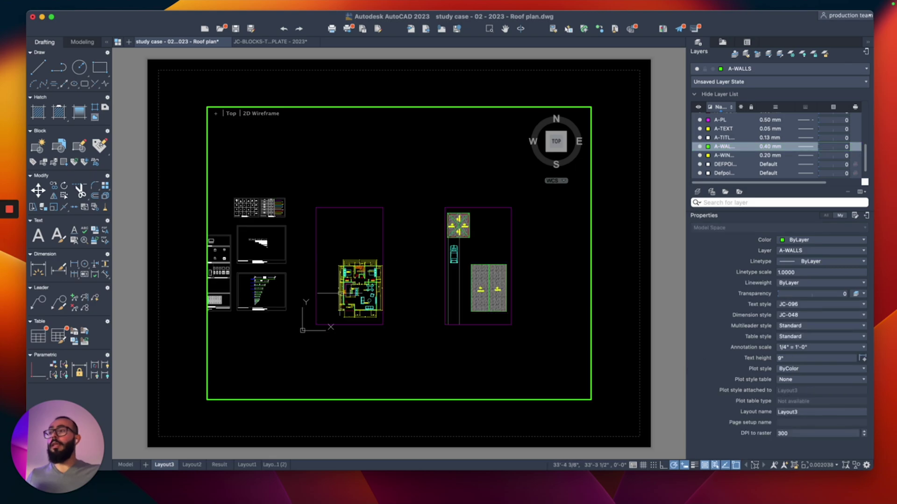
pyautogui.scroll(3, 372, 261)
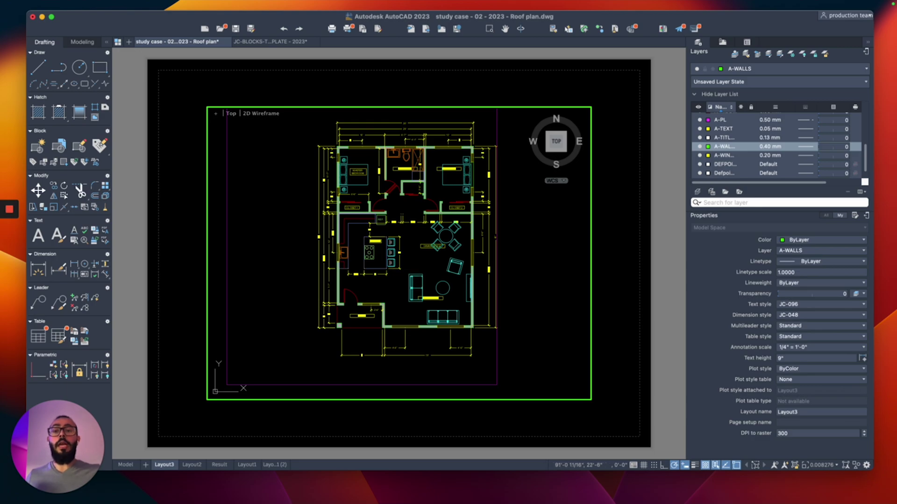
pyautogui.click(836, 465)
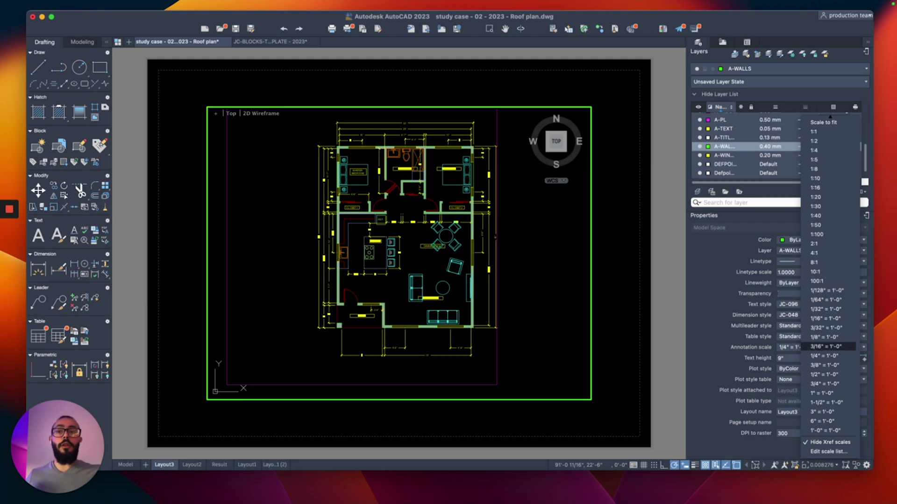
pyautogui.click(826, 337)
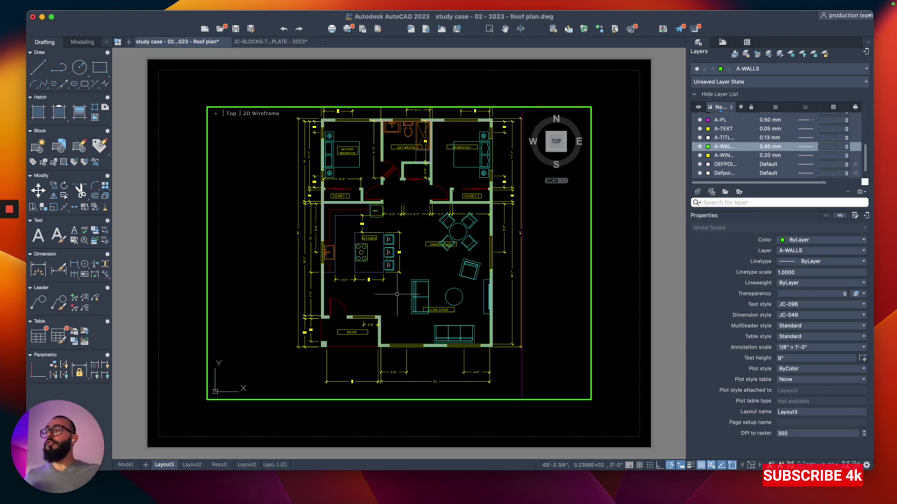
# Step: Set Layout3's page setup paper size to ARCH full bleed D (24 x 36 inches)
pyautogui.rightClick(164, 465)
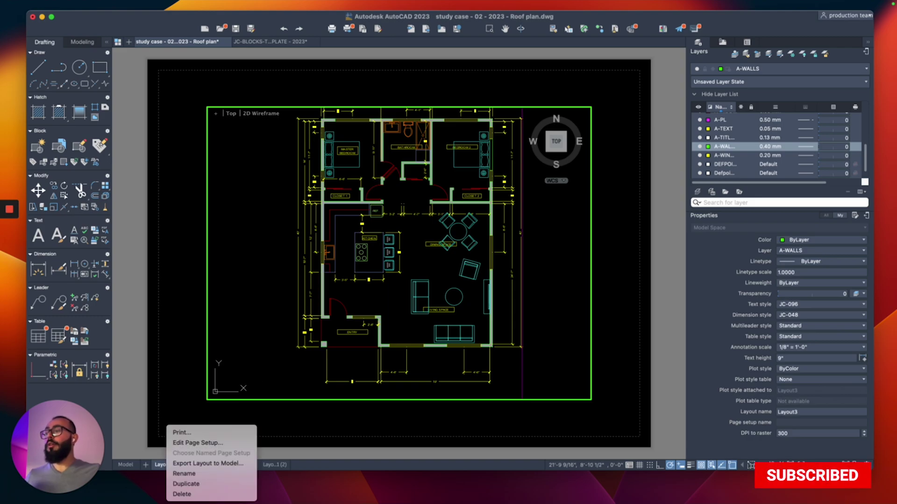
pyautogui.click(197, 442)
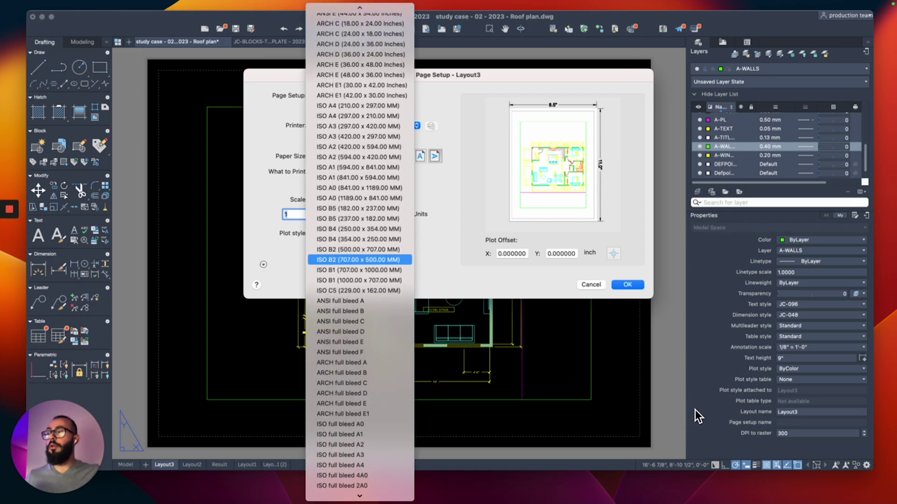
pyautogui.press('Down')
pyautogui.press('Down')
pyautogui.press('Down')
pyautogui.press('Down')
pyautogui.press('Down')
pyautogui.press('Down')
pyautogui.press('Down')
pyautogui.press('Down')
pyautogui.press('Down')
pyautogui.press('Down')
pyautogui.press('Down')
pyautogui.press('Down')
pyautogui.press('Down')
pyautogui.press('Down')
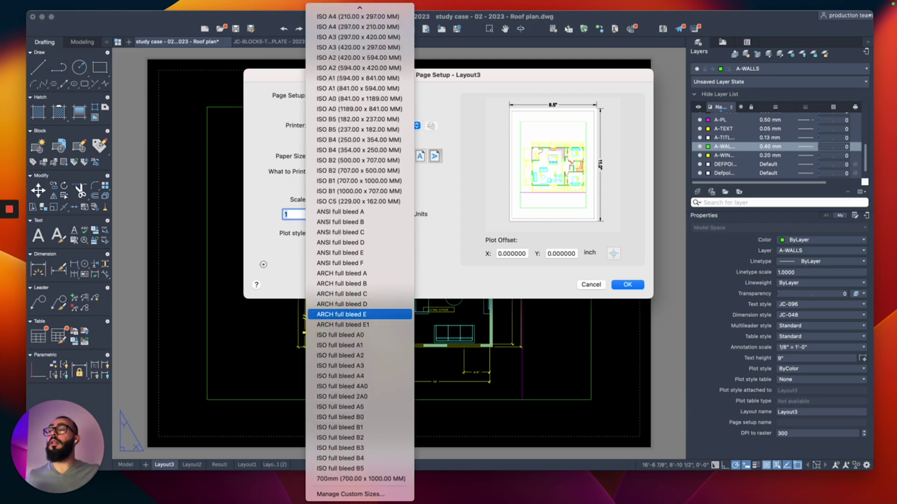
pyautogui.press('Up')
pyautogui.press('Return')
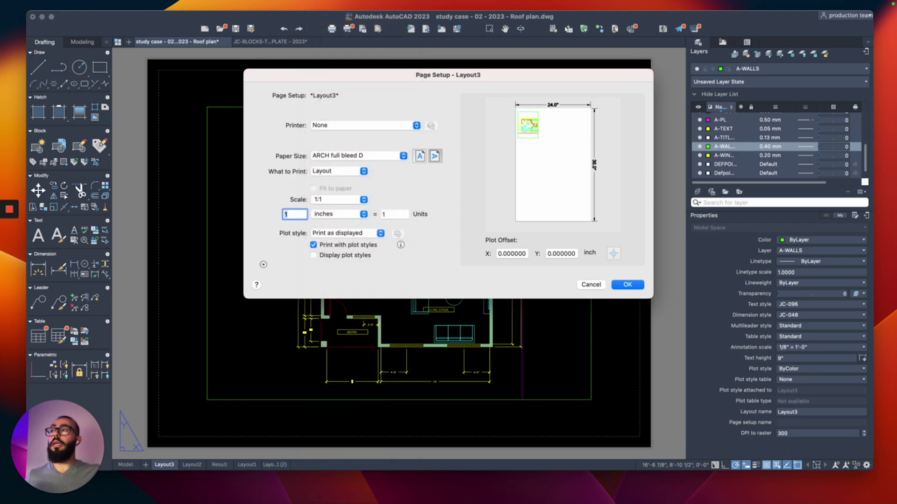
pyautogui.press('Return')
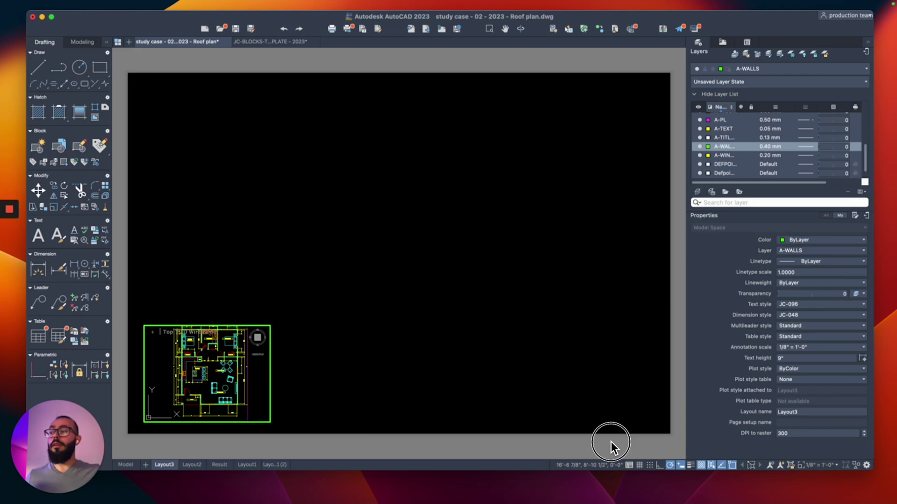
# Step: Stretch the viewport's top-right corner up and right to enlarge it on the sheet
pyautogui.click(292, 301)
pyautogui.click(267, 339)
pyautogui.click(270, 326)
pyautogui.click(527, 121)
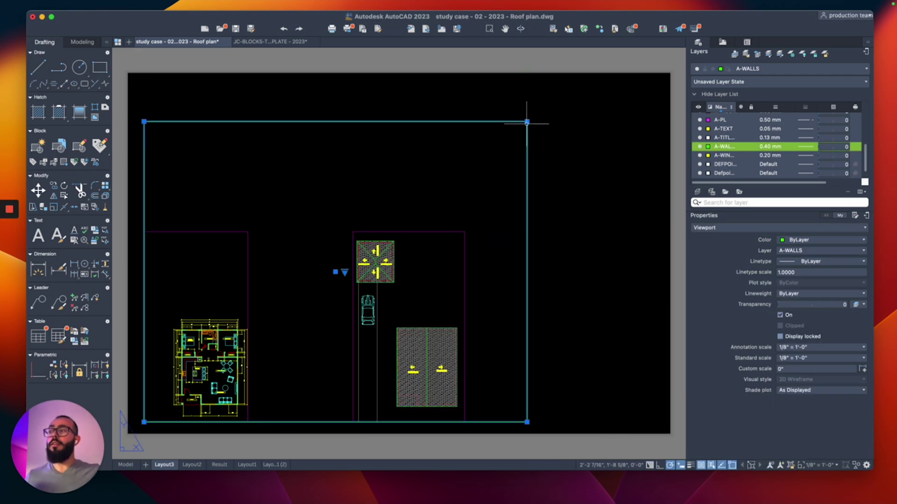
# Step: Set the viewport scale to 1/4" = 1'-0" and center the floor plan inside it
pyautogui.doubleClick(280, 283)
pyautogui.moveTo(254, 304); pyautogui.dragTo(400, 239, button='middle')
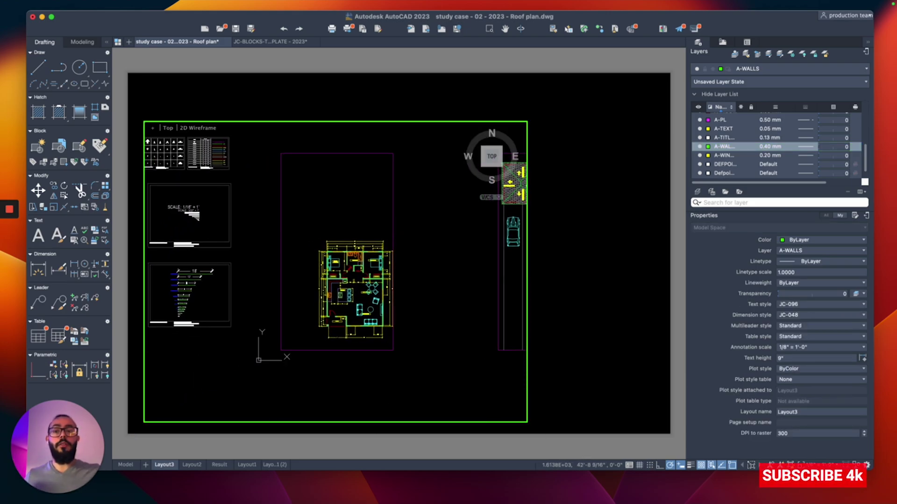
pyautogui.click(822, 465)
pyautogui.click(819, 356)
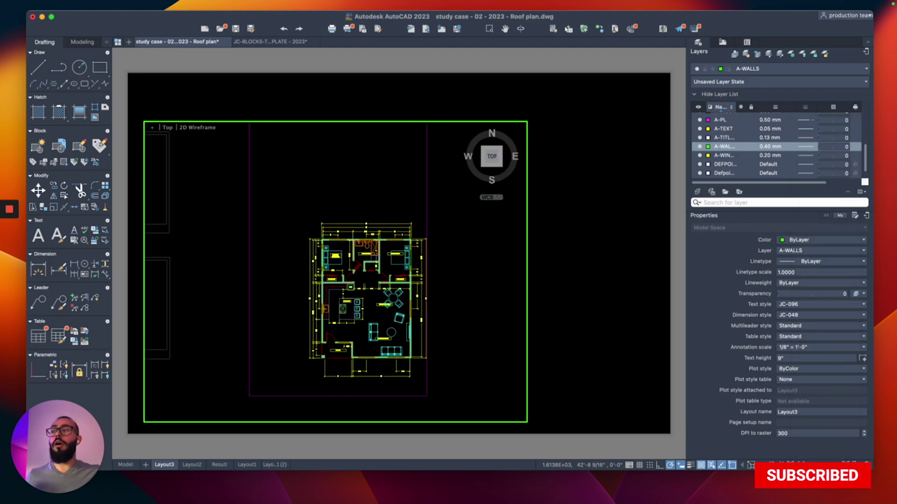
pyautogui.moveTo(415, 325); pyautogui.dragTo(434, 279, button='middle')
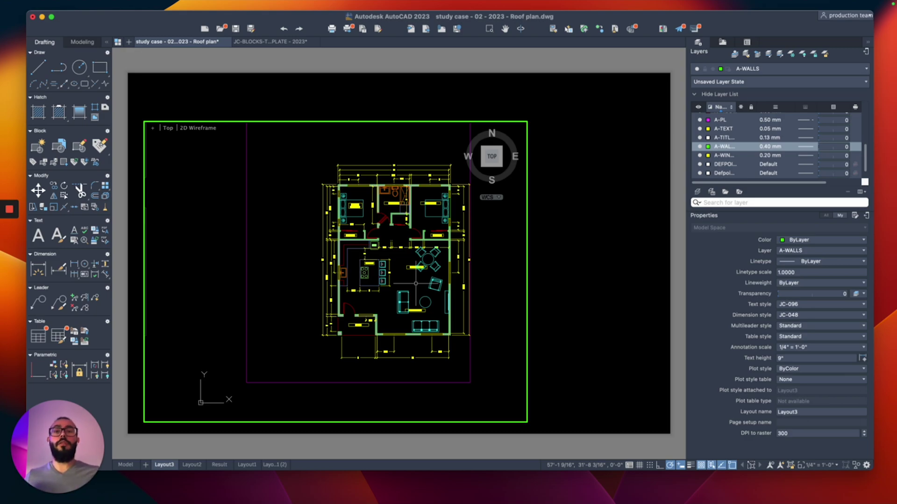
# Step: Double-click outside the viewport to return to Layout3's paper space
pyautogui.doubleClick(318, 266)
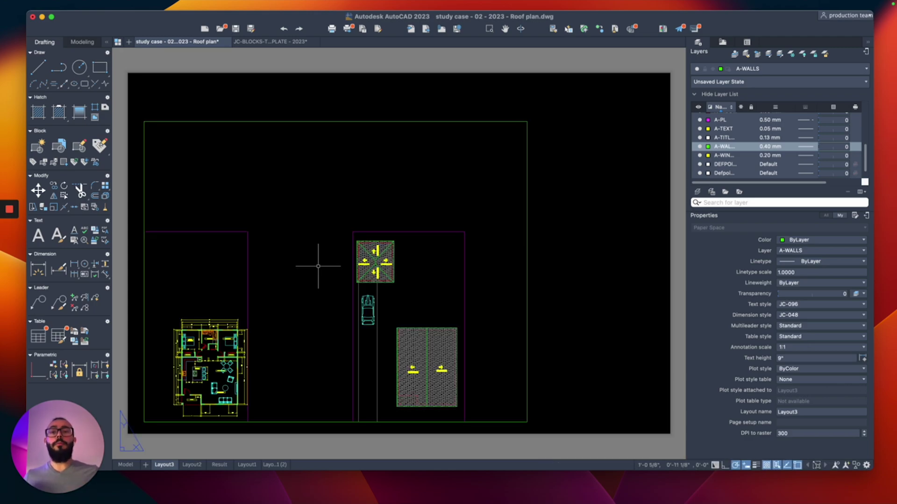